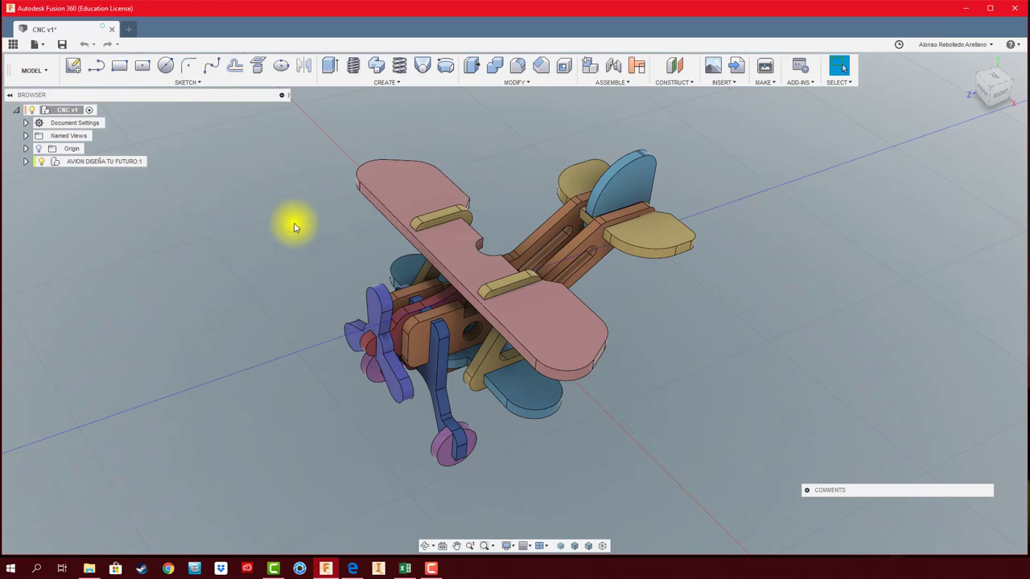
Orbit and zoom the biplane model to inspect it from an isometric angle.
mouse_move(294, 223)
middle_mouse_down("shift")
mouse_move(271, 220)
mouse_move(328, 241)
mouse_move(292, 253)
middle_mouse_up("shift")
scroll(271, 219, "down", 1)
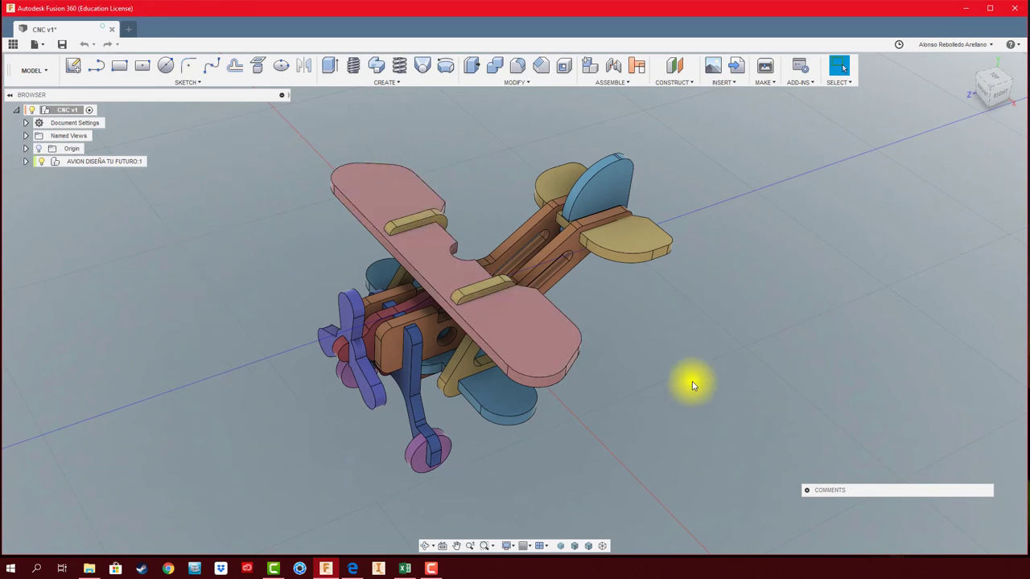
mouse_move(691, 385)
middle_mouse_down("shift")
mouse_move(778, 372)
mouse_move(793, 343)
middle_mouse_up("shift")
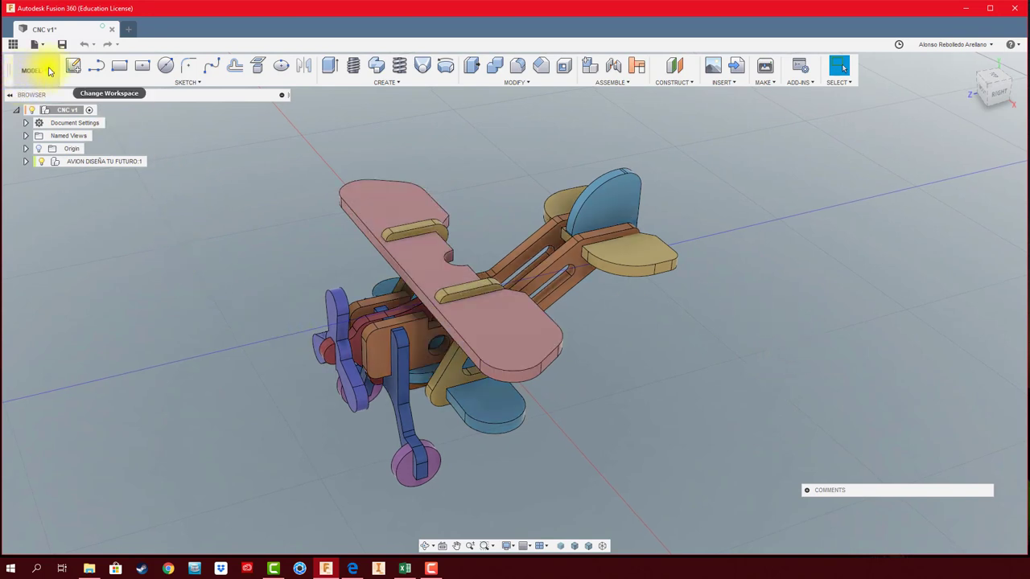
Create a drawing from the design with full assembly, ISO standard and an A1 (841 x 594 mm) sheet.
left_click(48, 76)
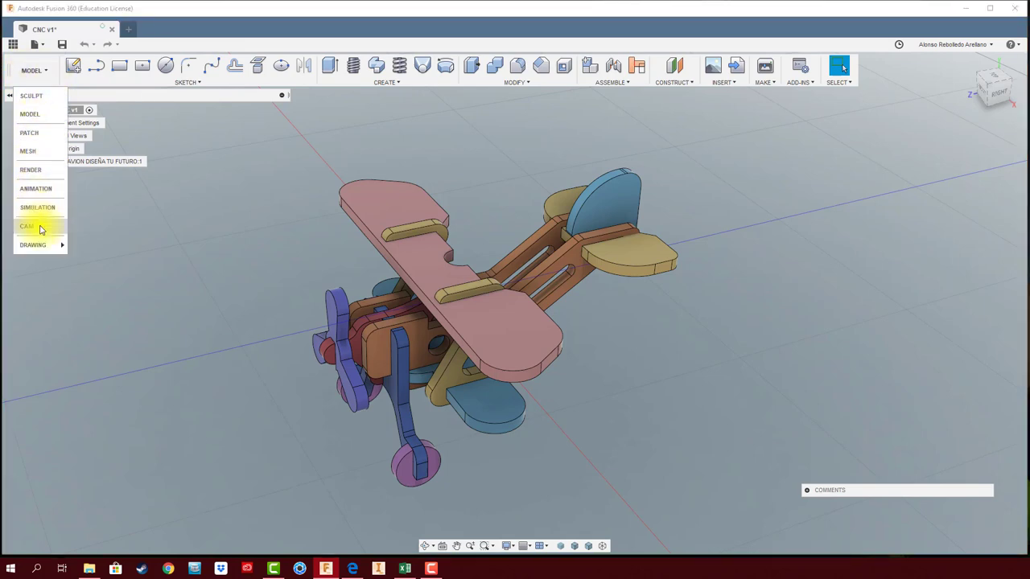
mouse_move(33, 244)
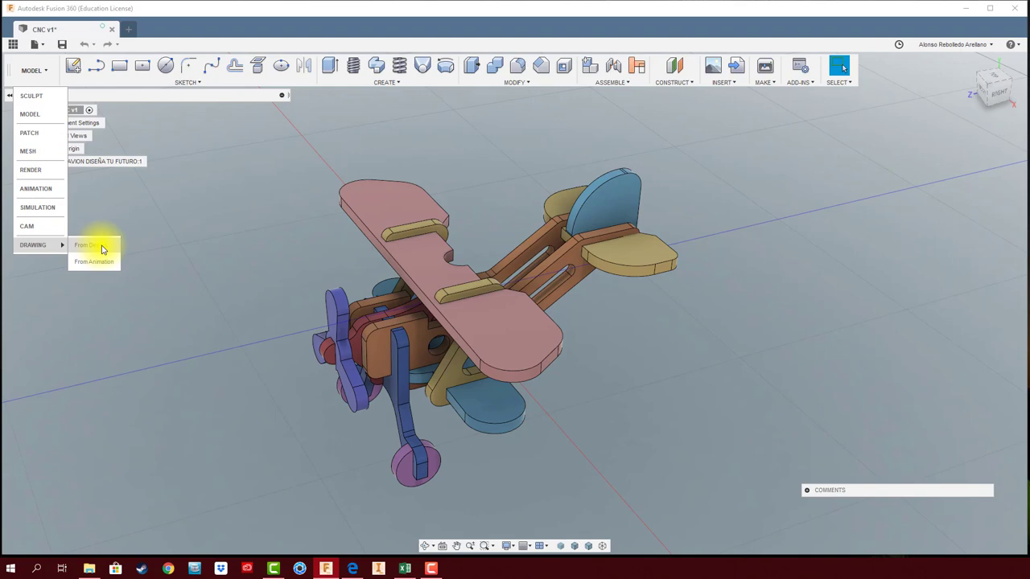
left_click(101, 246)
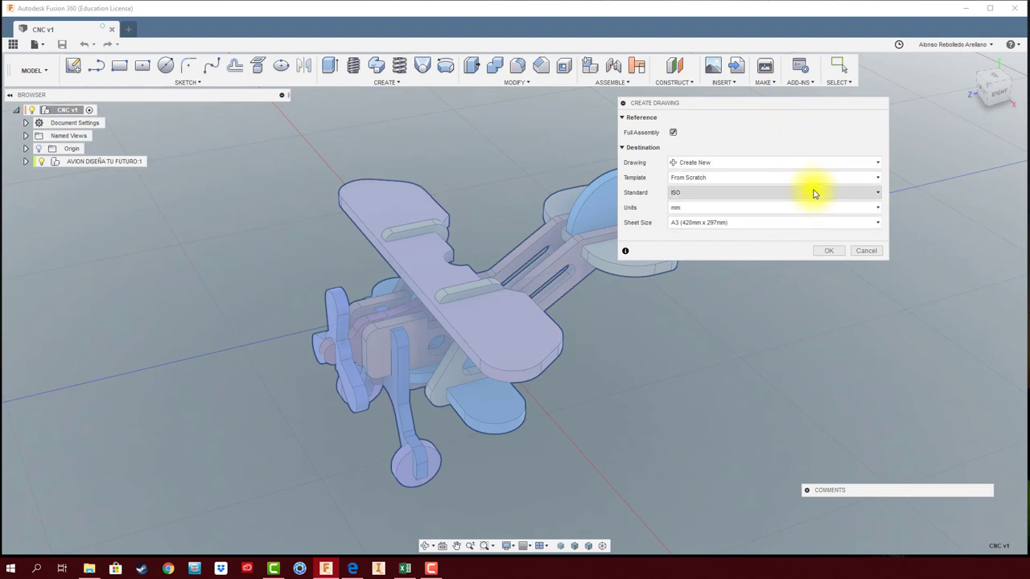
left_click(868, 191)
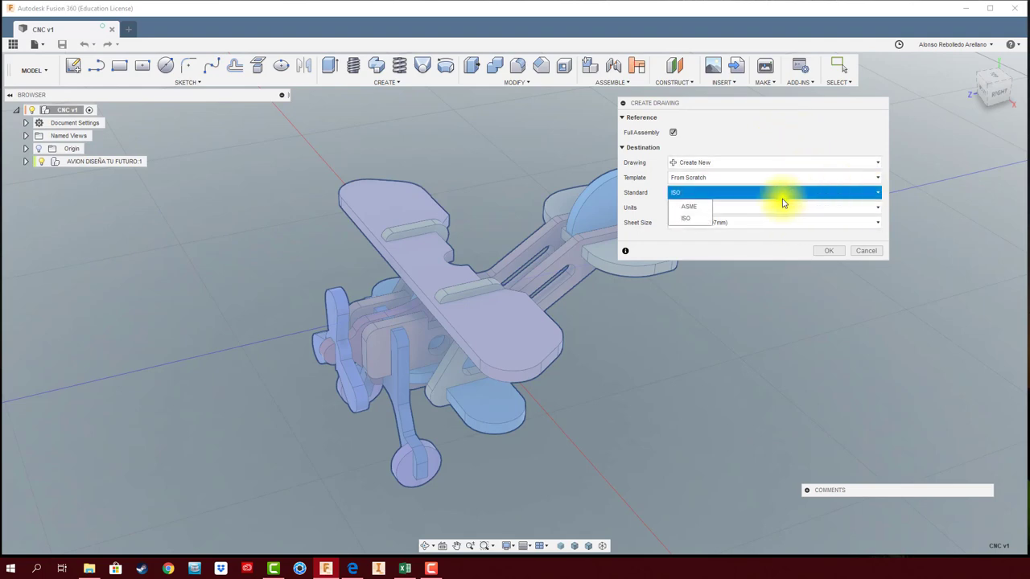
left_click(696, 220)
left_click(758, 224)
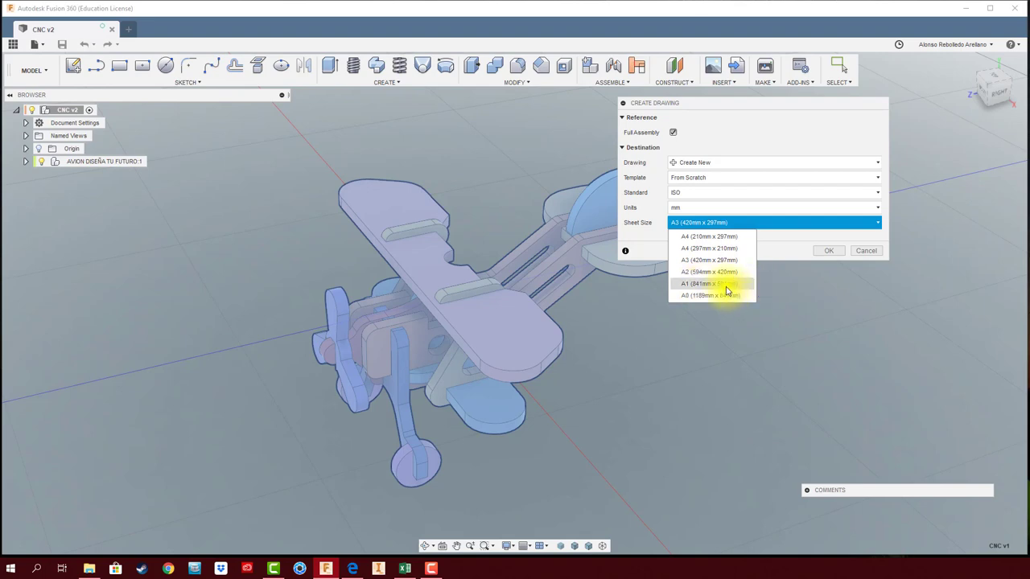
left_click(727, 288)
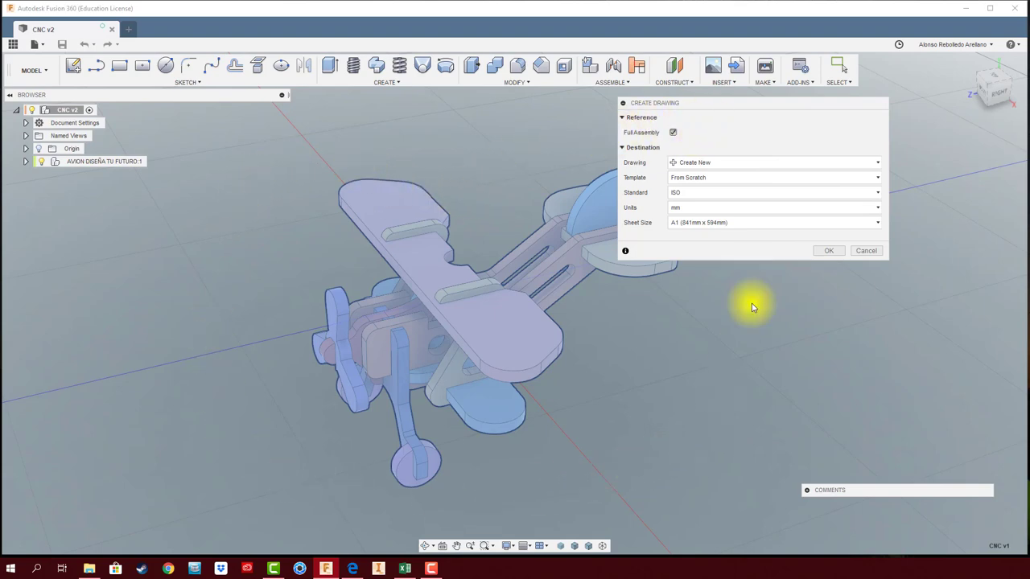
left_click(673, 132)
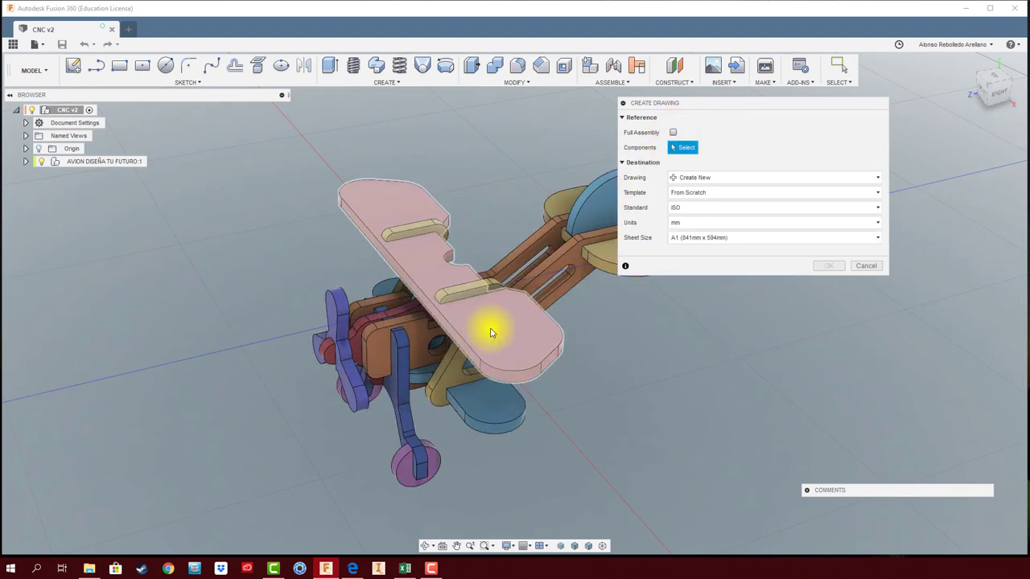
left_click(673, 133)
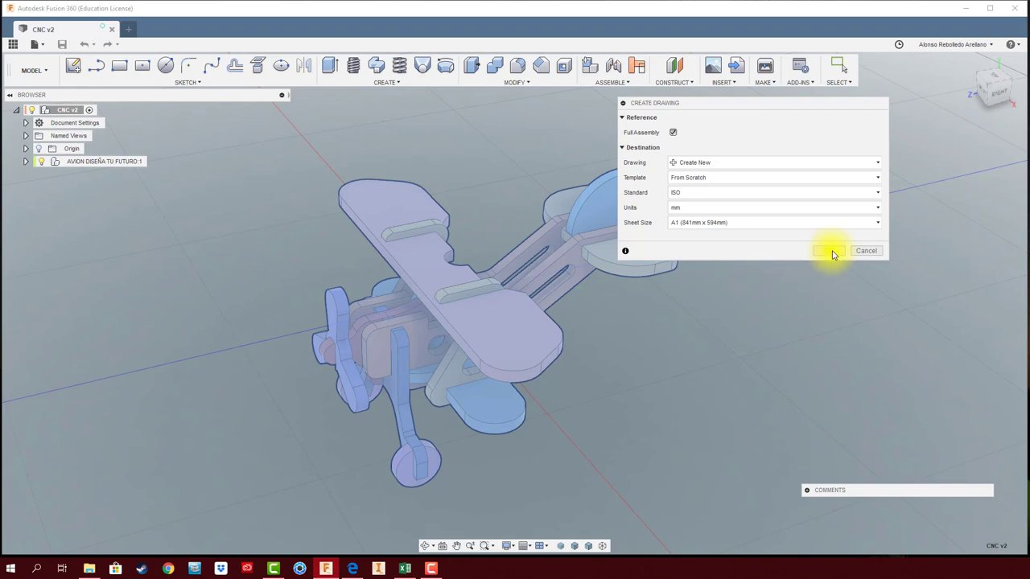
left_click(834, 255)
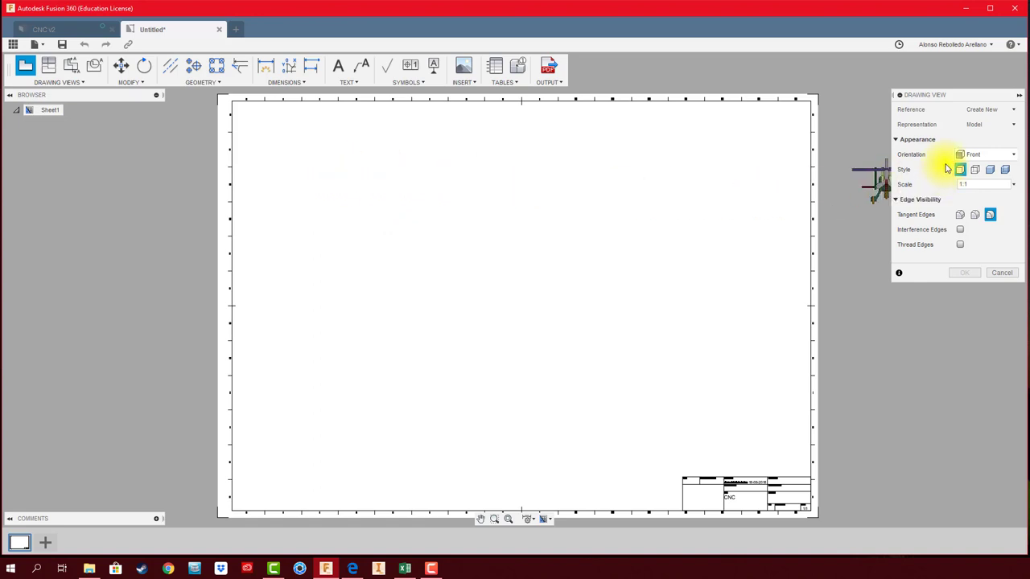
Move the Drawing View dialog aside and set the base view orientation to Right.
left_click_drag(974, 96, 692, 129)
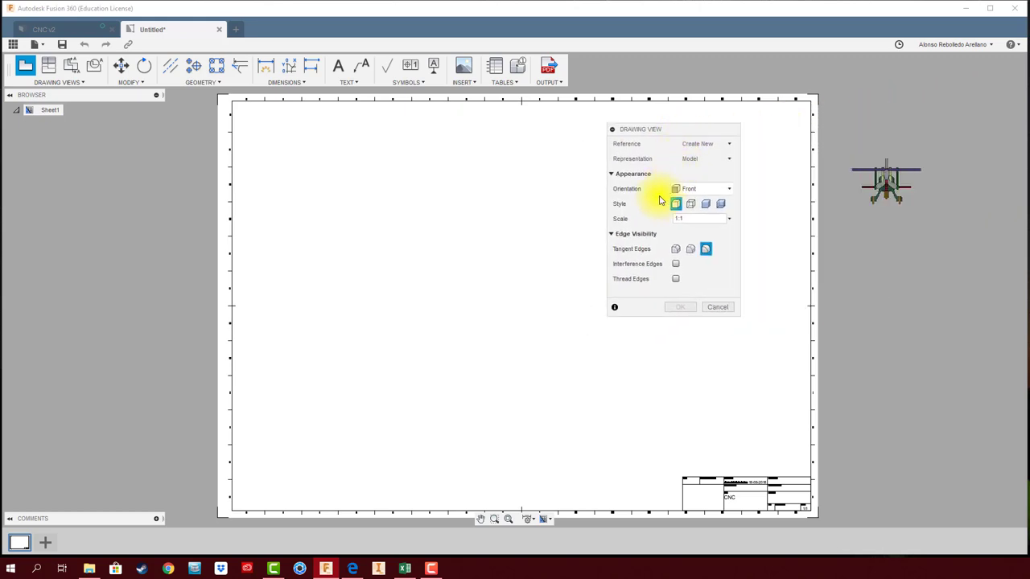
left_click(725, 191)
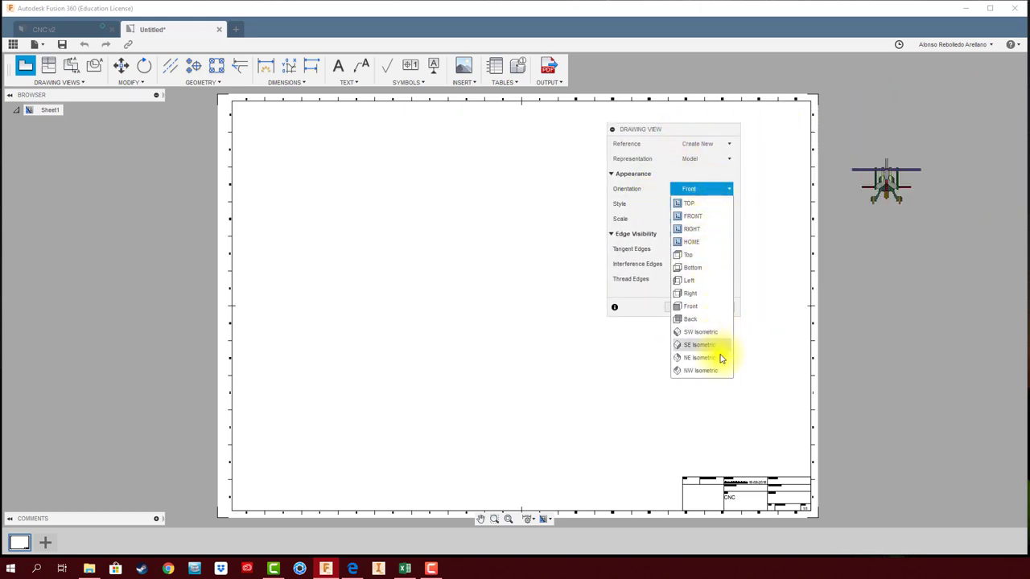
left_click(697, 229)
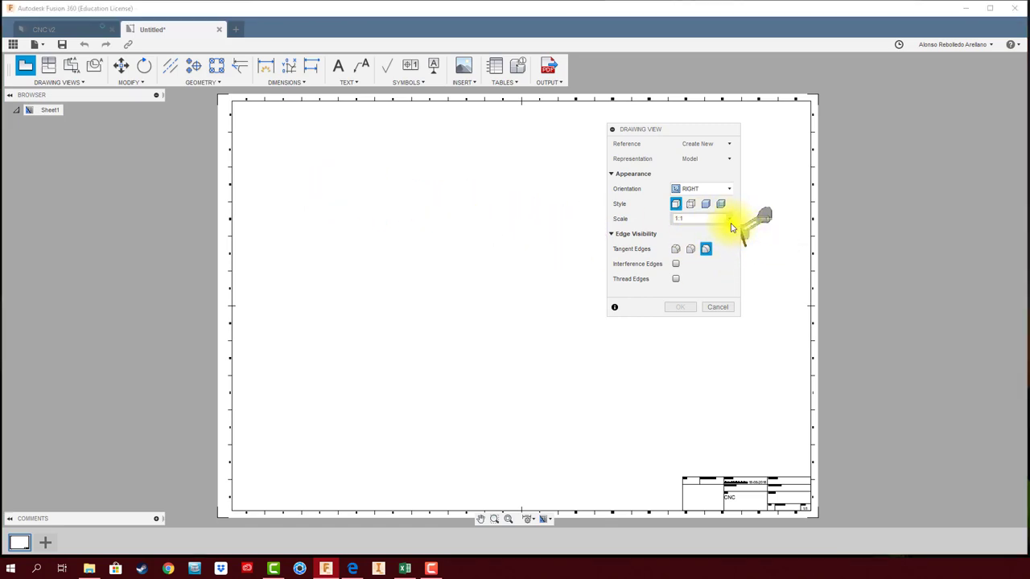
Place the right view shaded at 3:1 scale in the sheet's upper left.
left_click(729, 219)
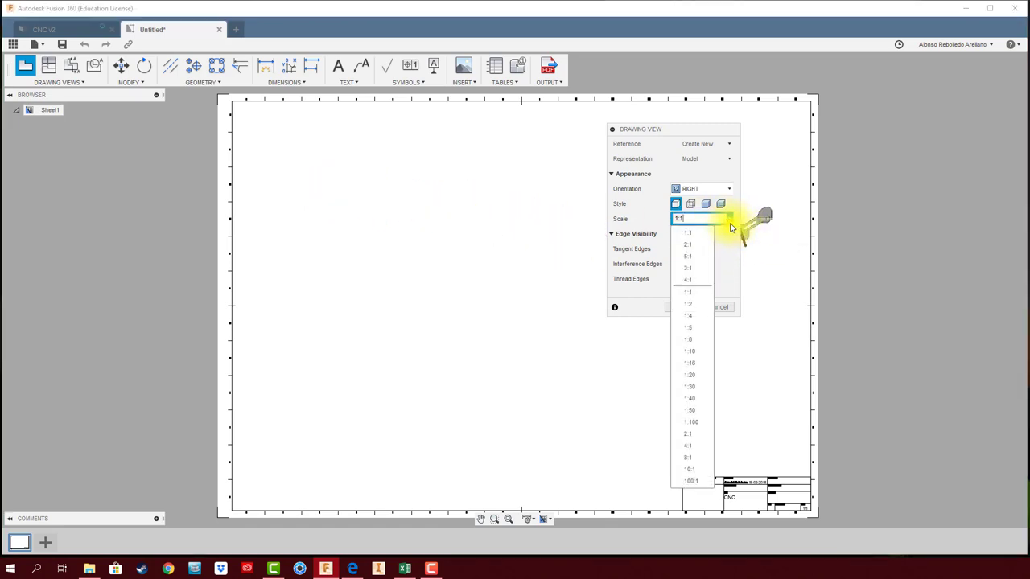
left_click(697, 268)
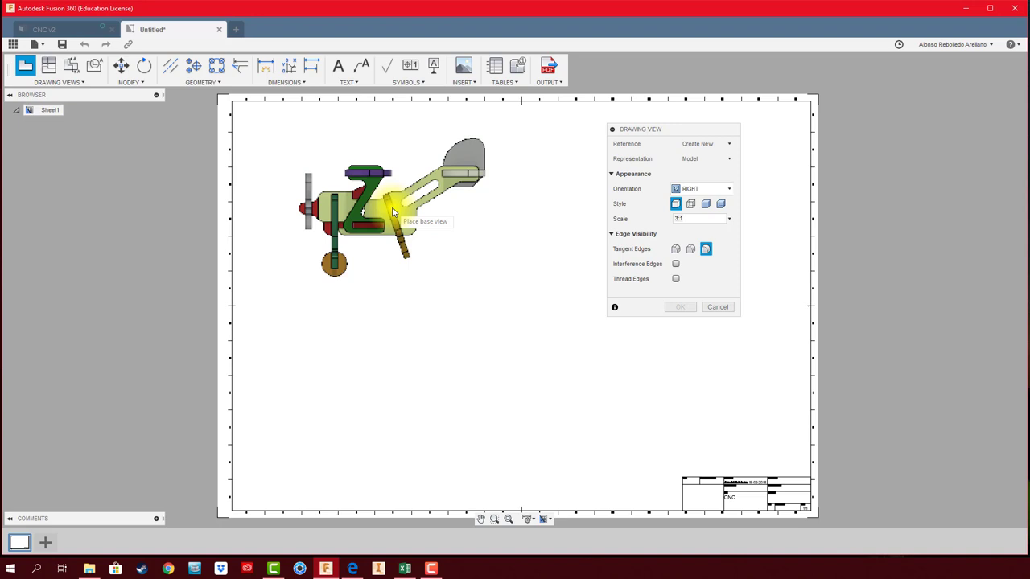
left_click(707, 205)
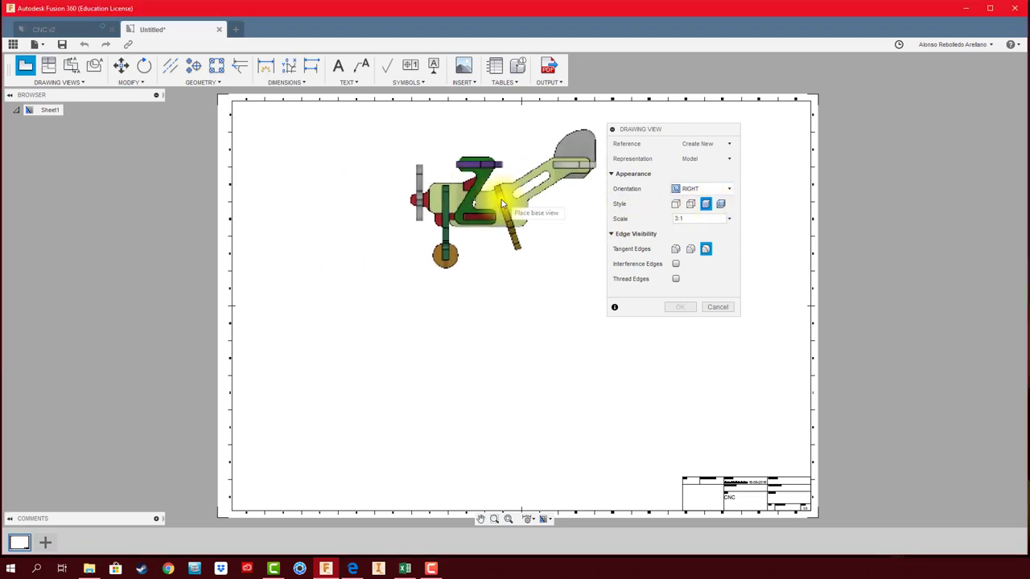
left_click(388, 201)
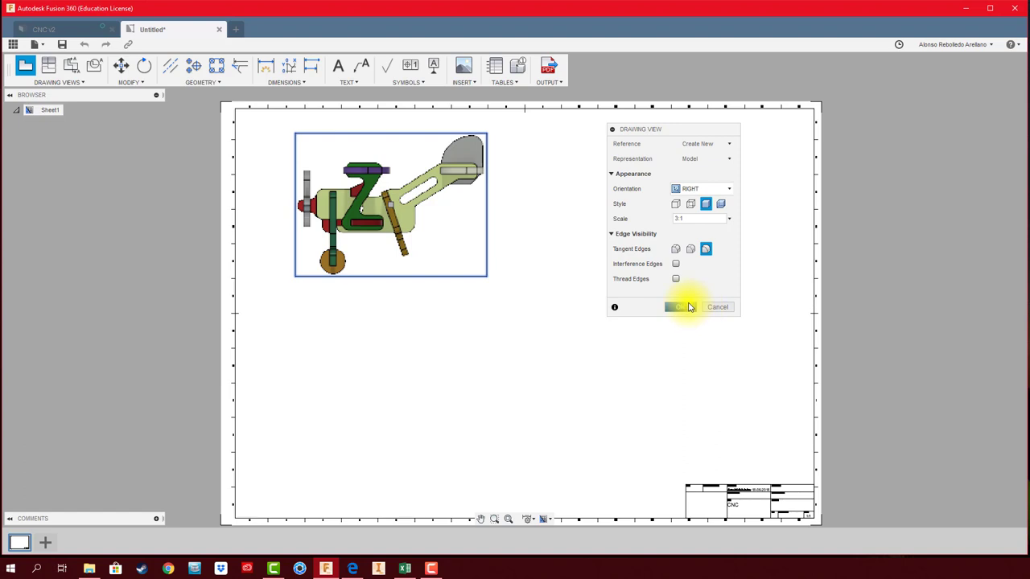
Confirm the base view and drop it slightly lower in the upper-left area.
left_click(680, 306)
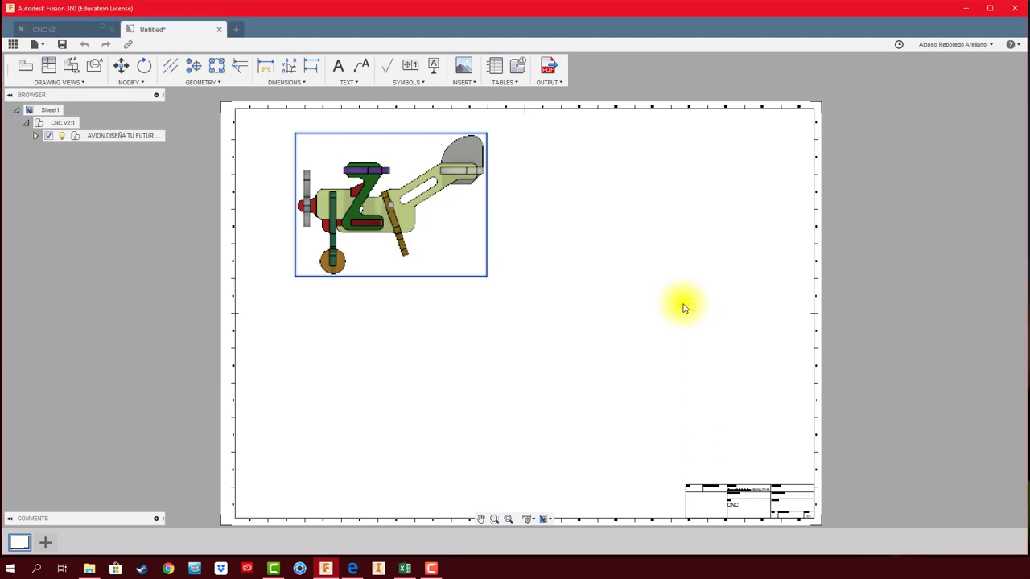
left_click(436, 253)
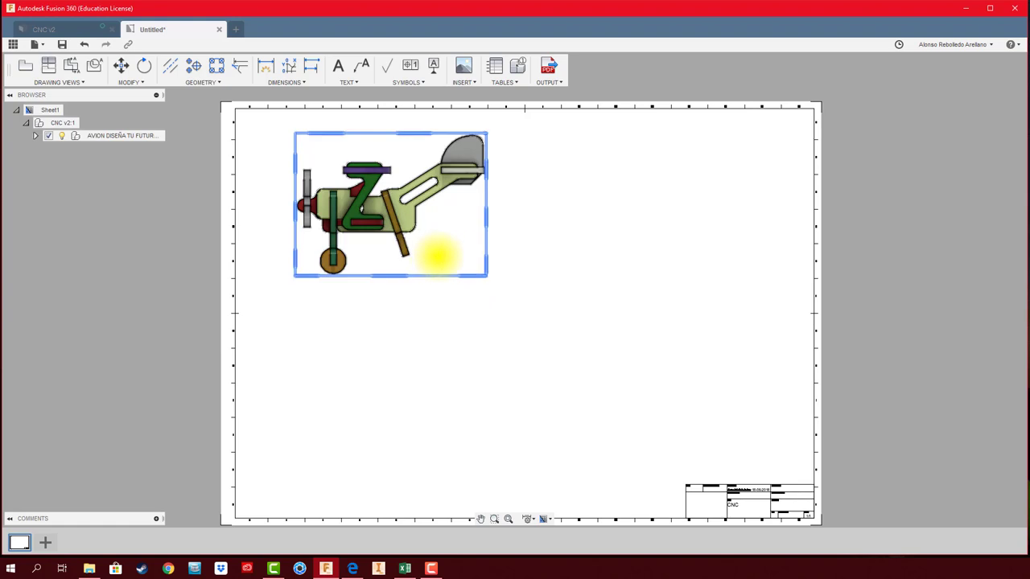
middle_click_drag(436, 253, 489, 248)
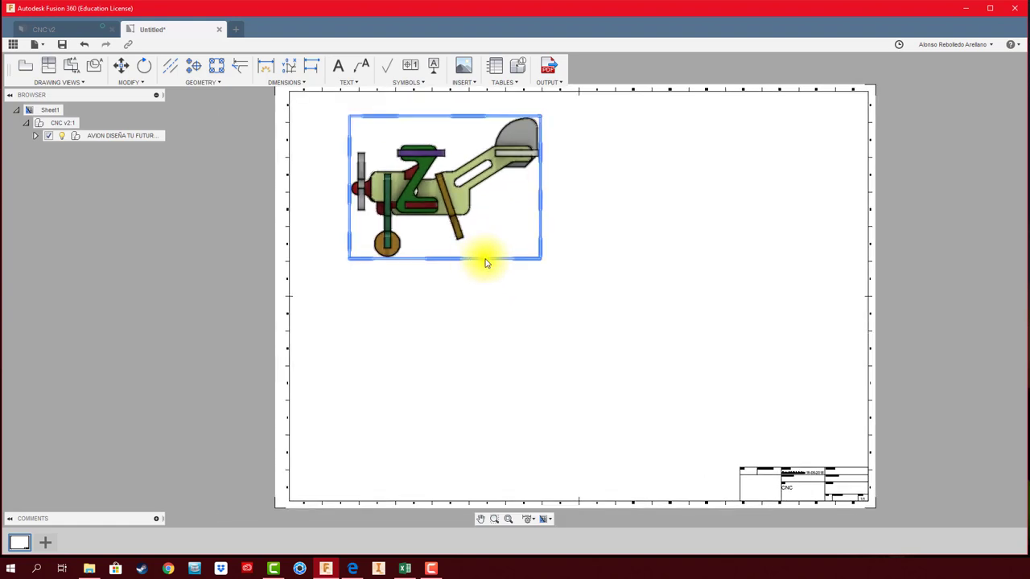
left_click(492, 191)
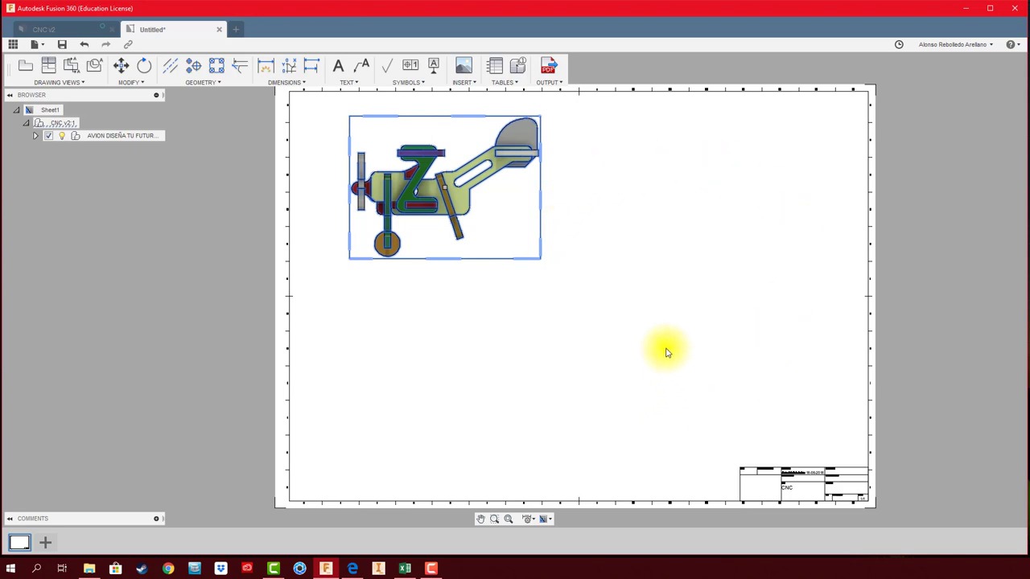
left_click(447, 193)
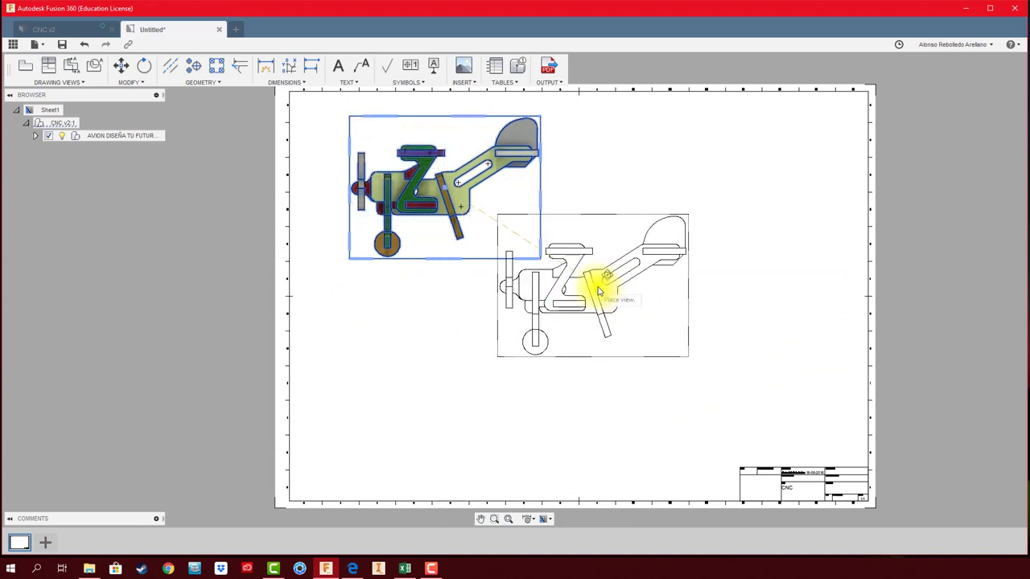
left_click(443, 205)
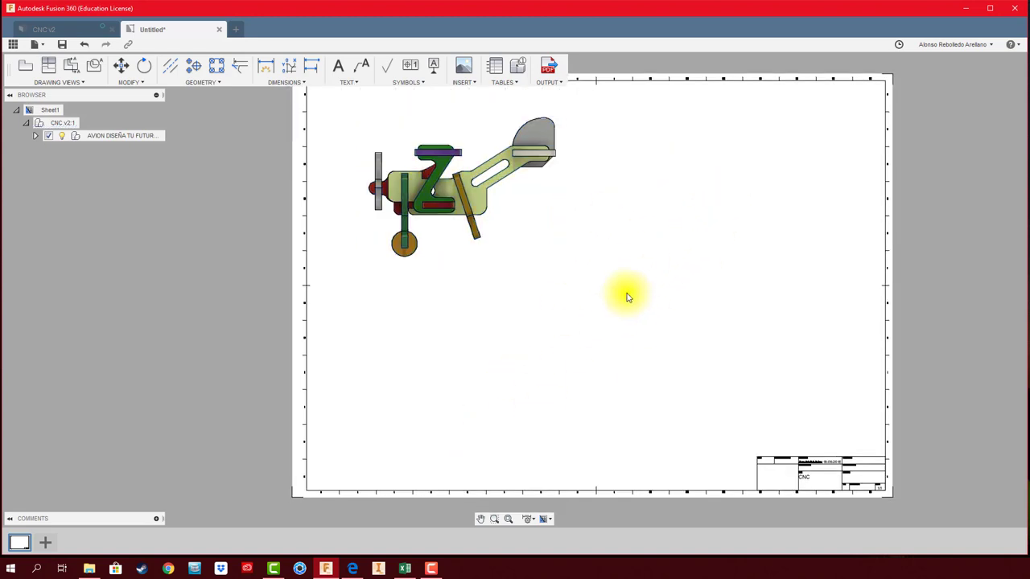
Project top, front and isometric views from the side view: below, top right and bottom right.
left_click(46, 69)
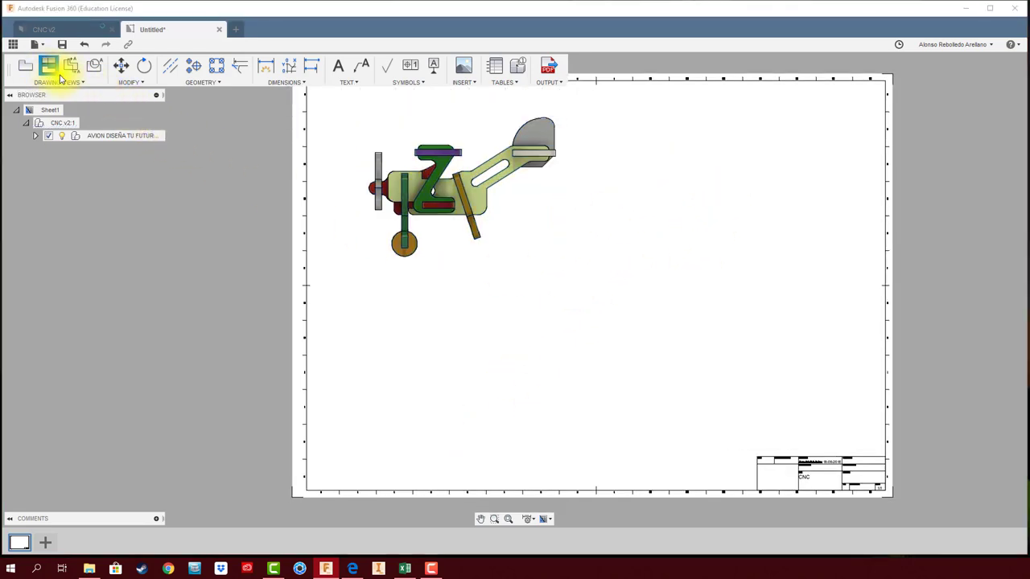
left_click(47, 68)
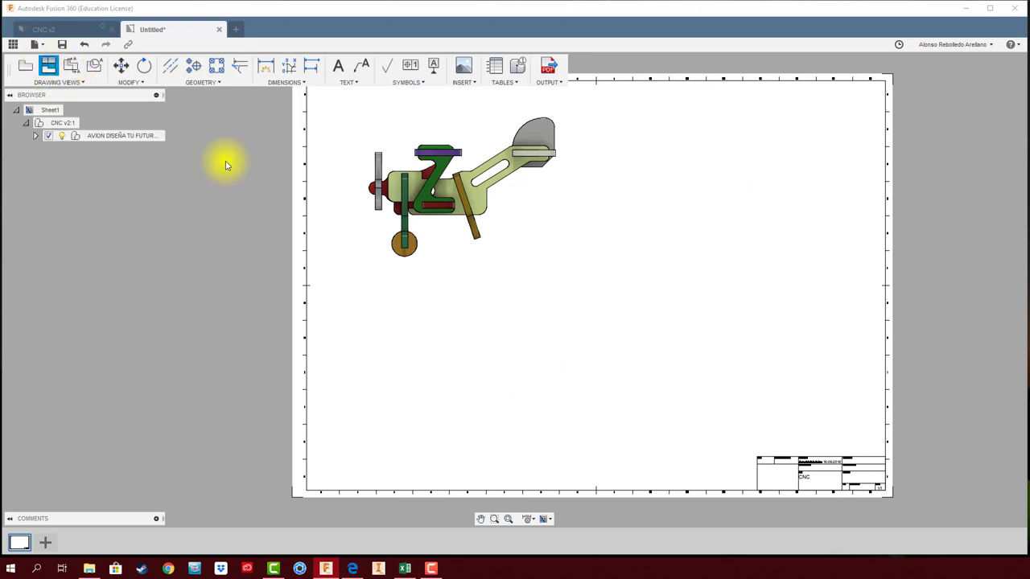
left_click(420, 263)
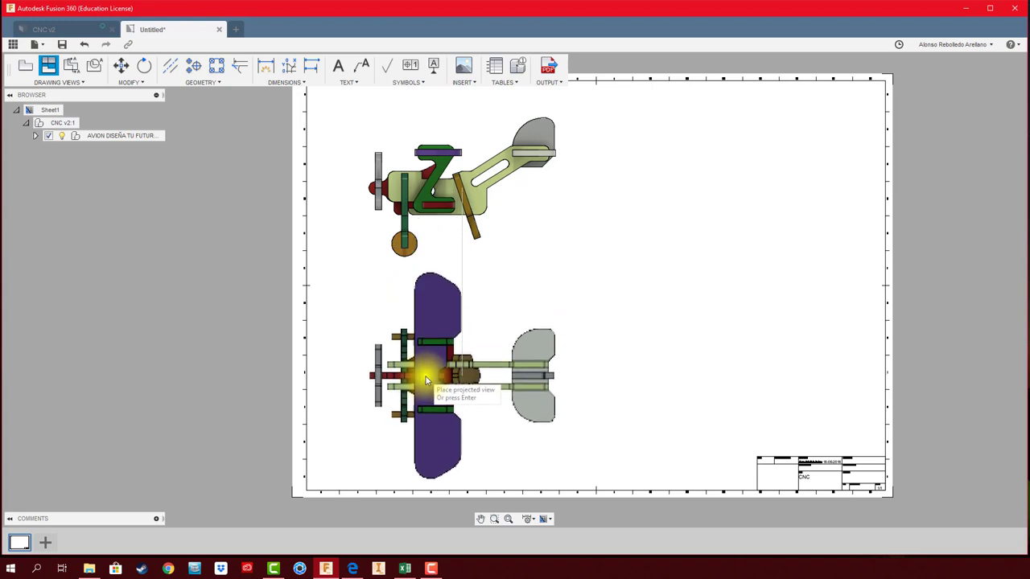
left_click(427, 382)
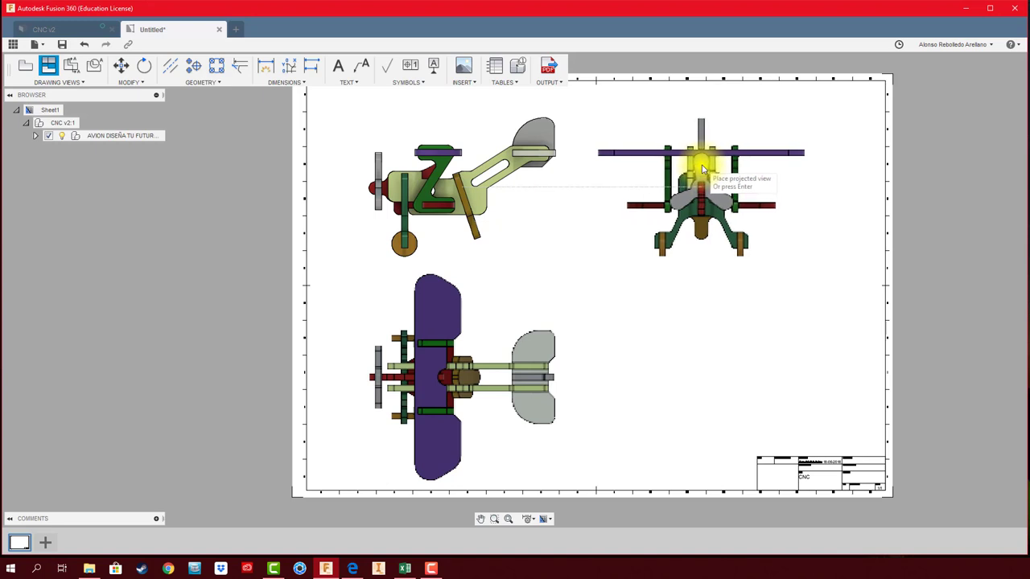
left_click(701, 168)
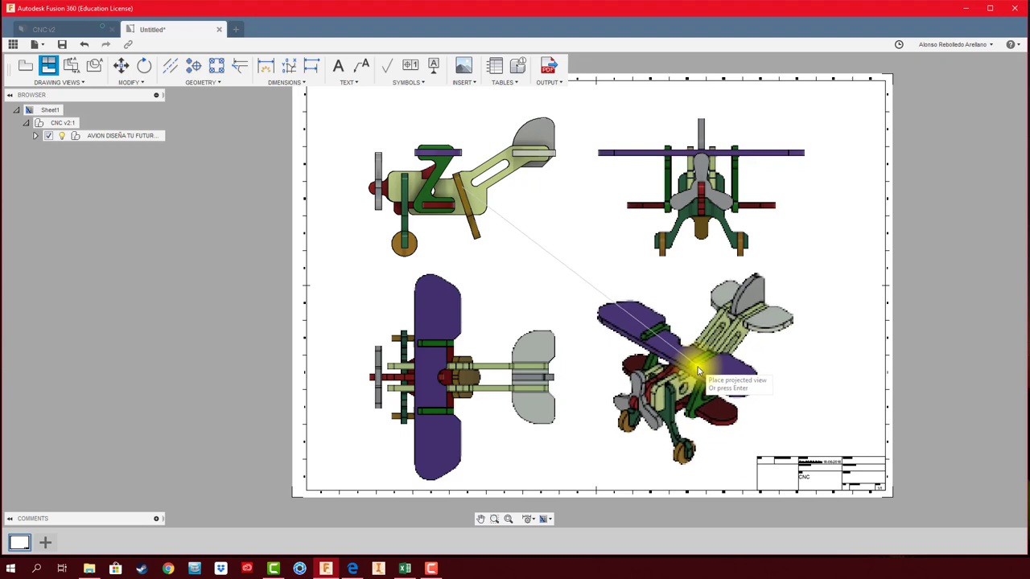
left_click(698, 370)
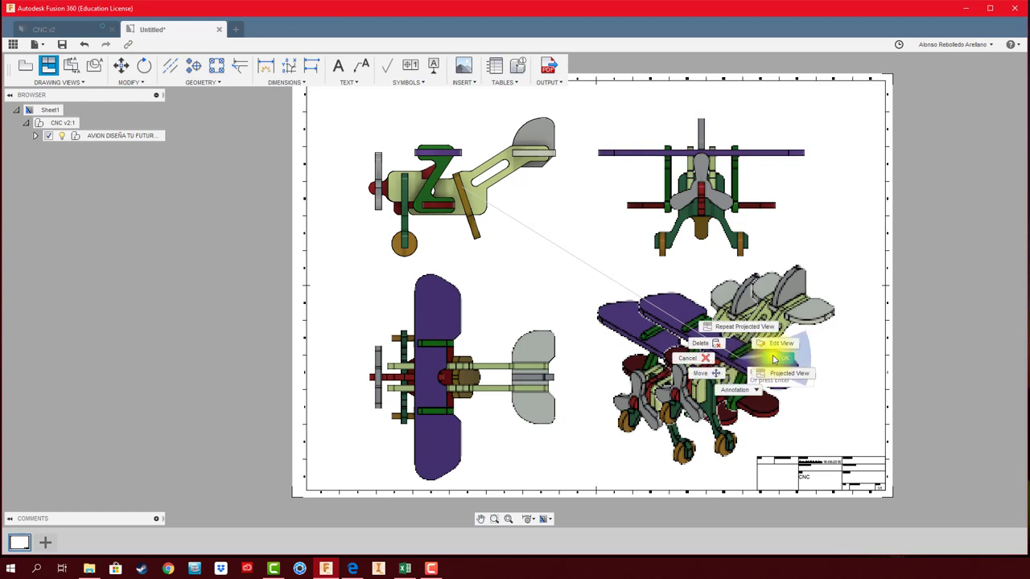
key("Return")
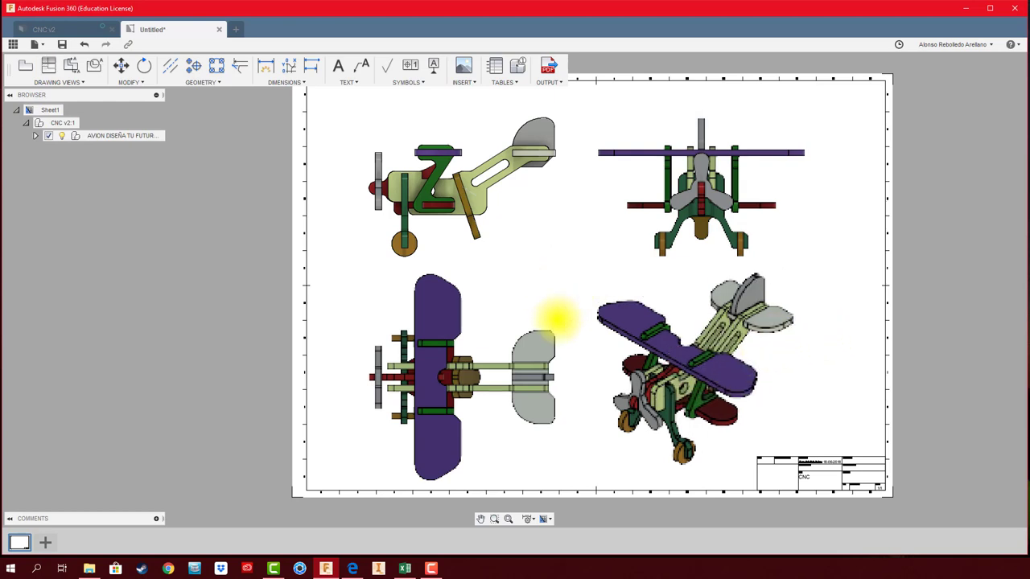
Move the side view and its aligned view further left on the sheet.
middle_click_drag(572, 239, 606, 270)
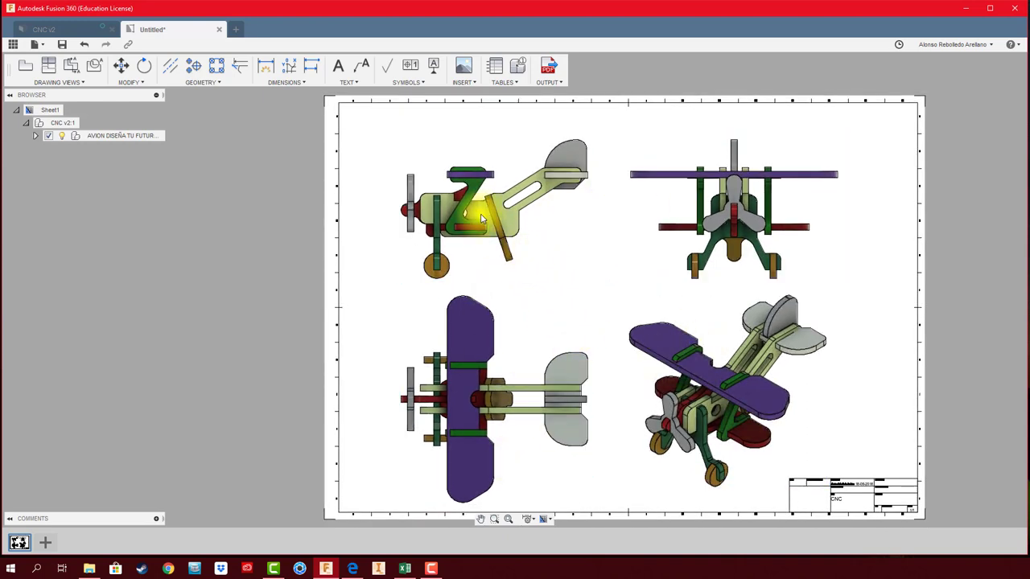
middle_click_drag(481, 218, 506, 239)
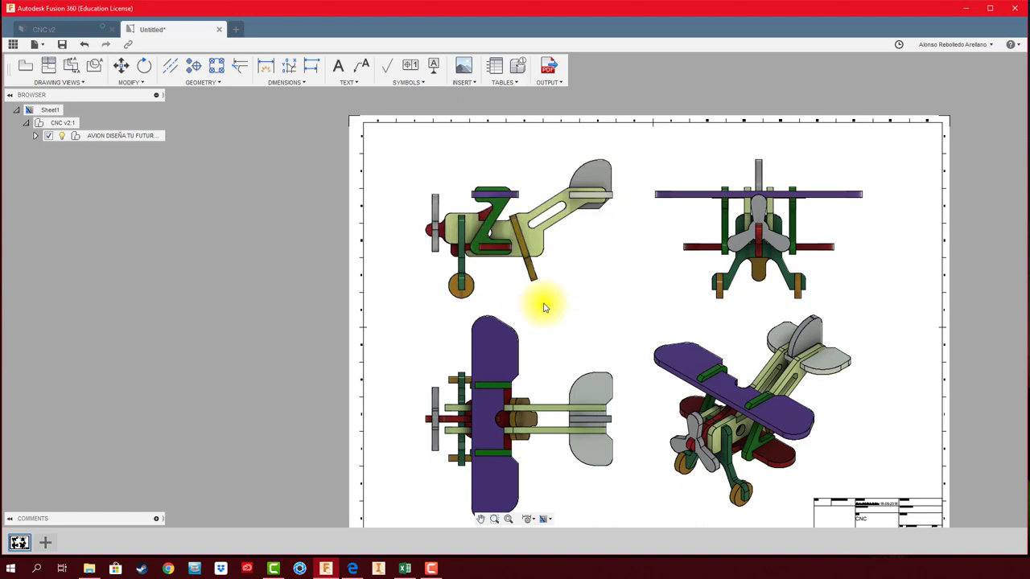
left_click(512, 231)
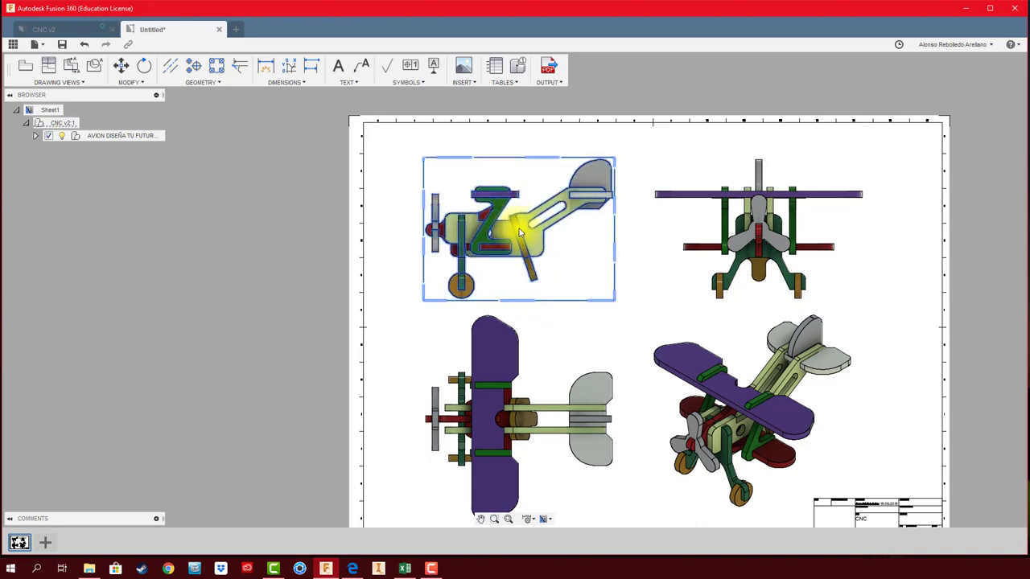
left_click_drag(520, 233, 481, 223)
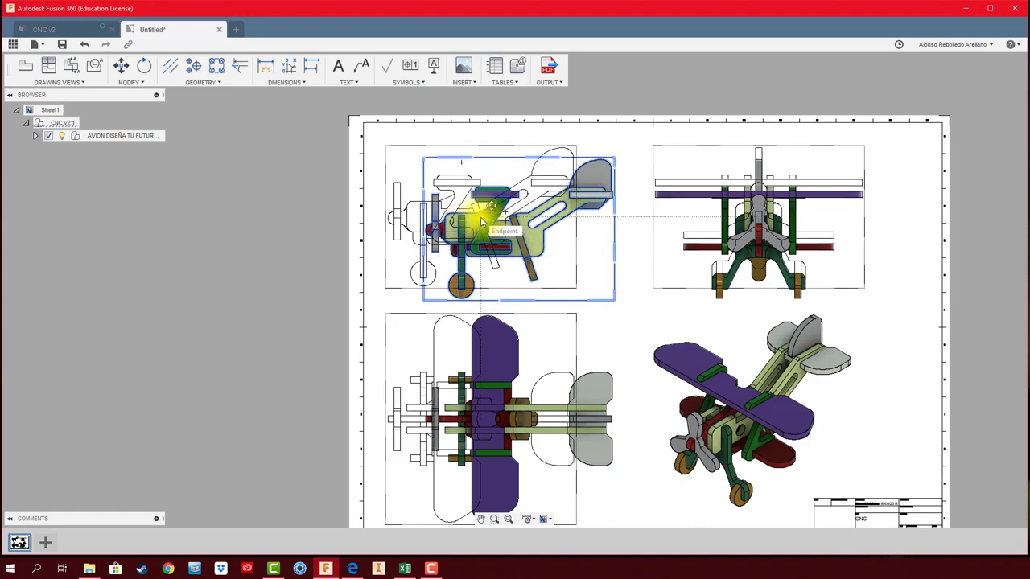
left_click(481, 223)
middle_click_drag(546, 318, 556, 284)
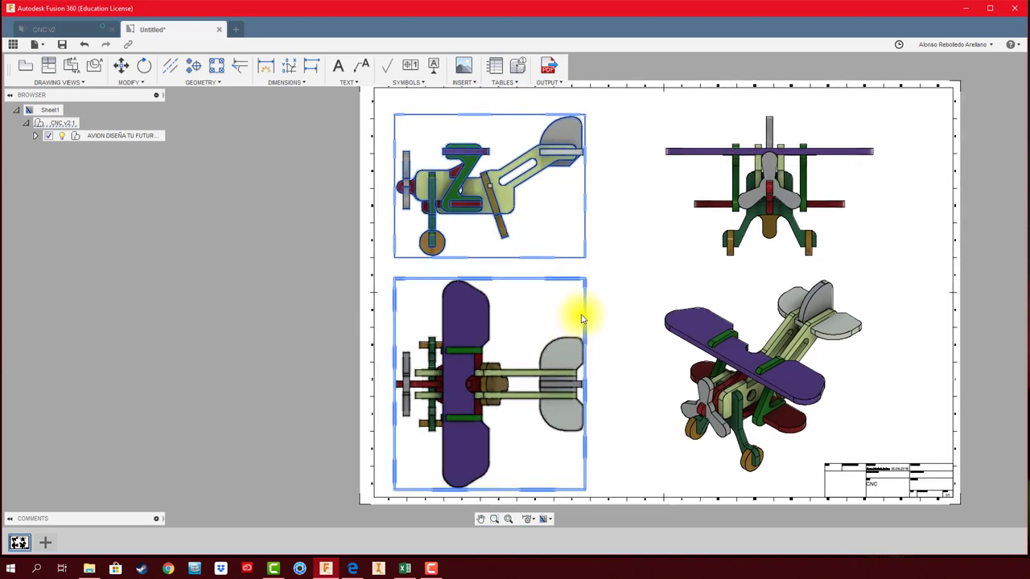
Nudge the top view slightly upward, closer beneath the side view.
left_click(583, 319)
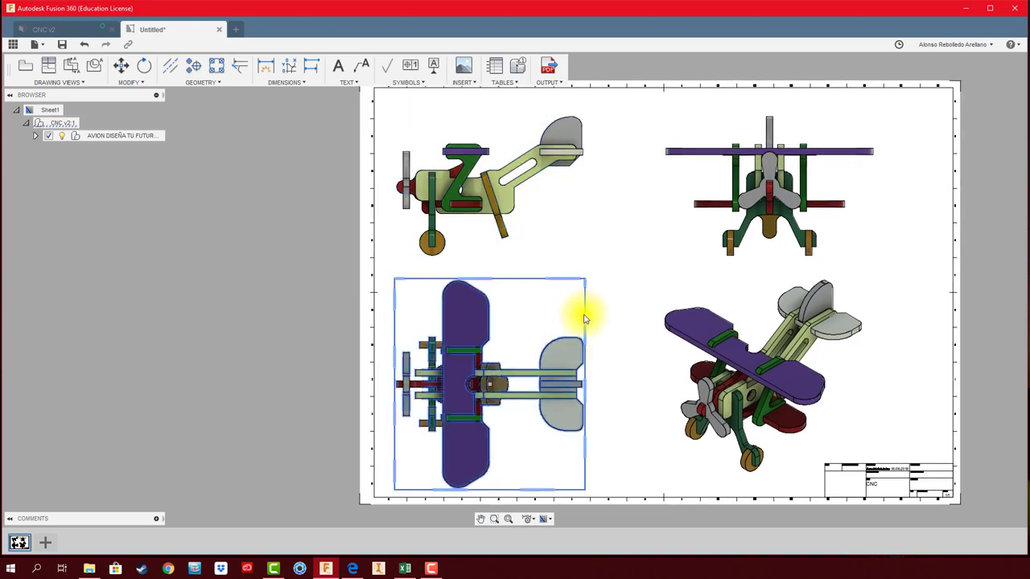
left_click_drag(490, 389, 490, 381)
left_click(490, 380)
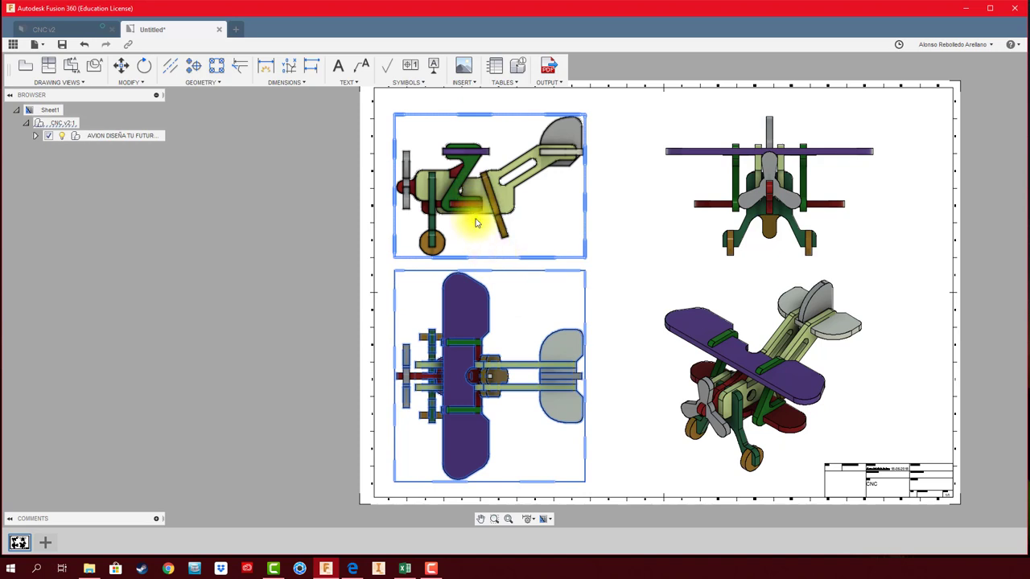
Change the side view's scale from 3:1 to 2:1 so all four views shrink.
double_click(550, 260)
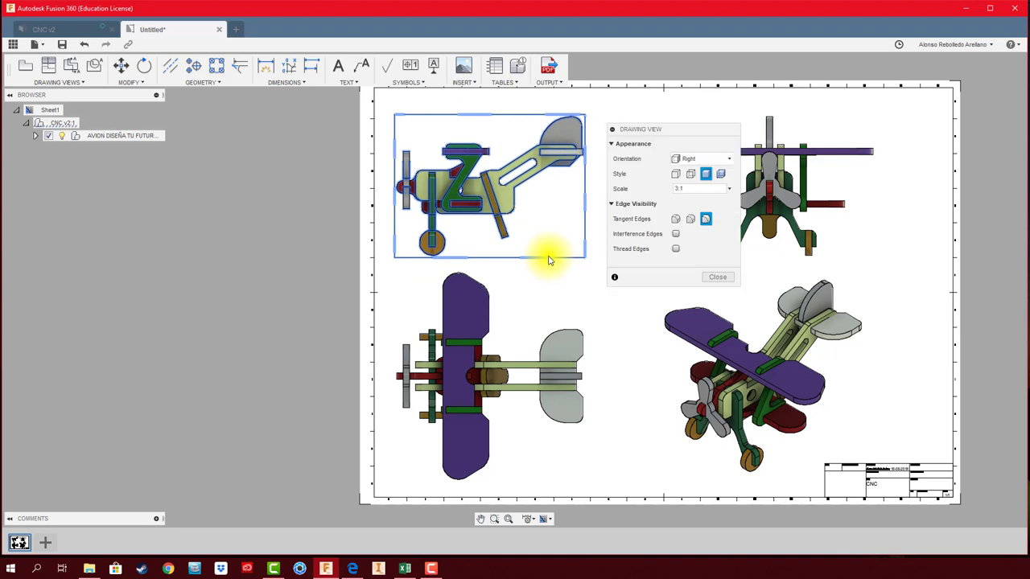
left_click(728, 189)
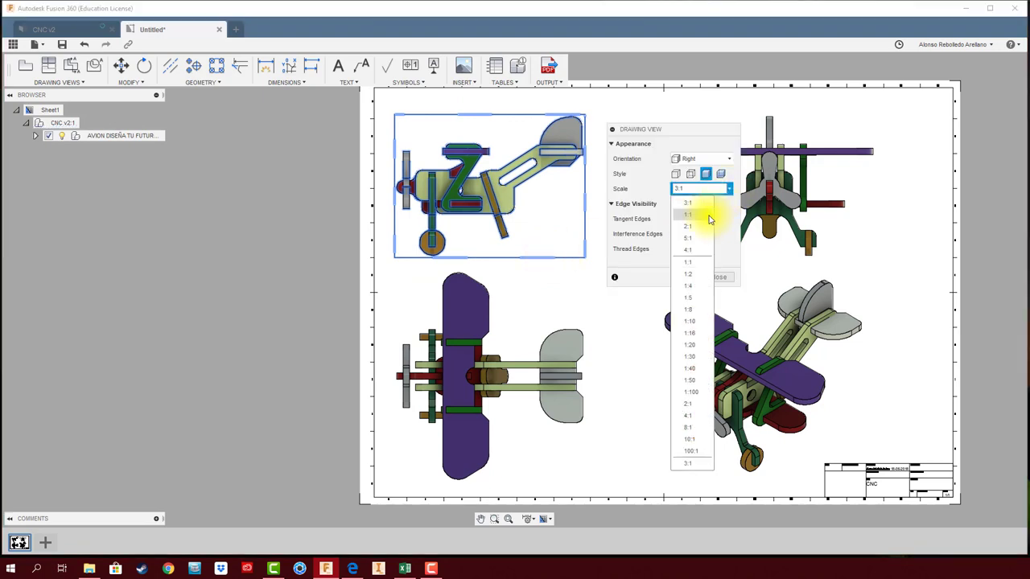
left_click(704, 228)
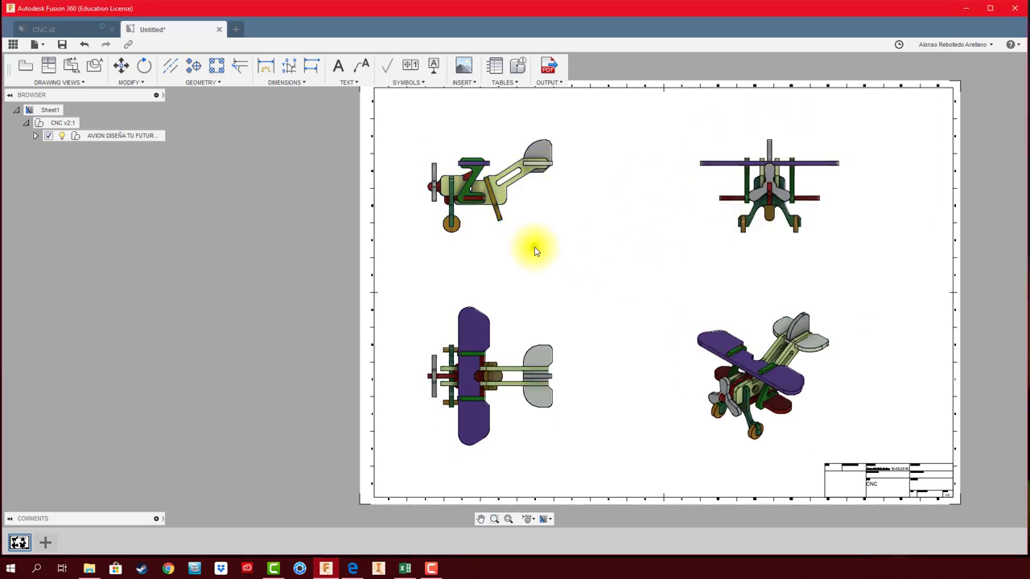
middle_click_drag(535, 251, 573, 251)
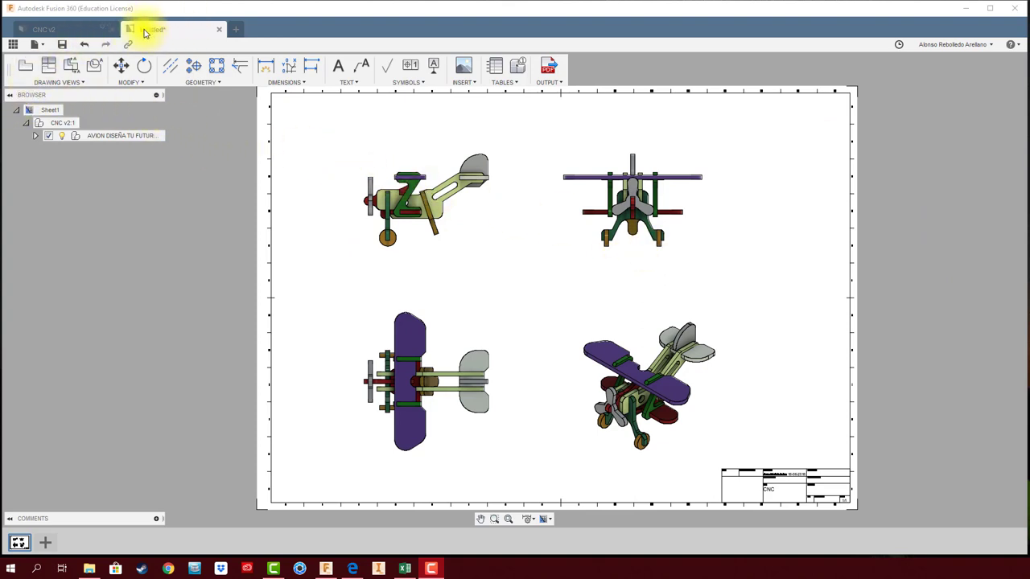
Save the drawing as 'CNC Drawing' in the JUGUETES > master folder.
left_click(62, 47)
left_click(62, 46)
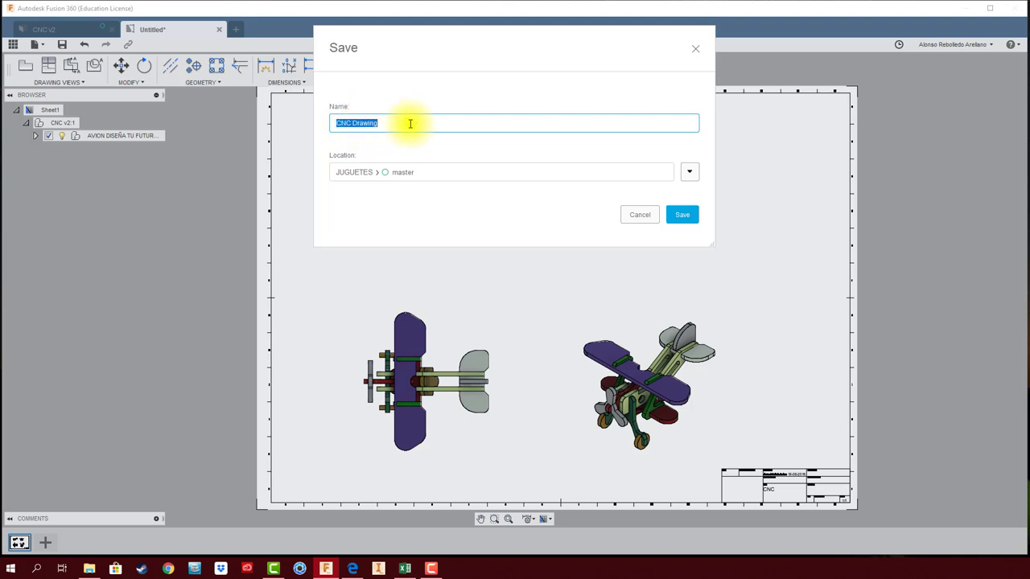
left_click(689, 173)
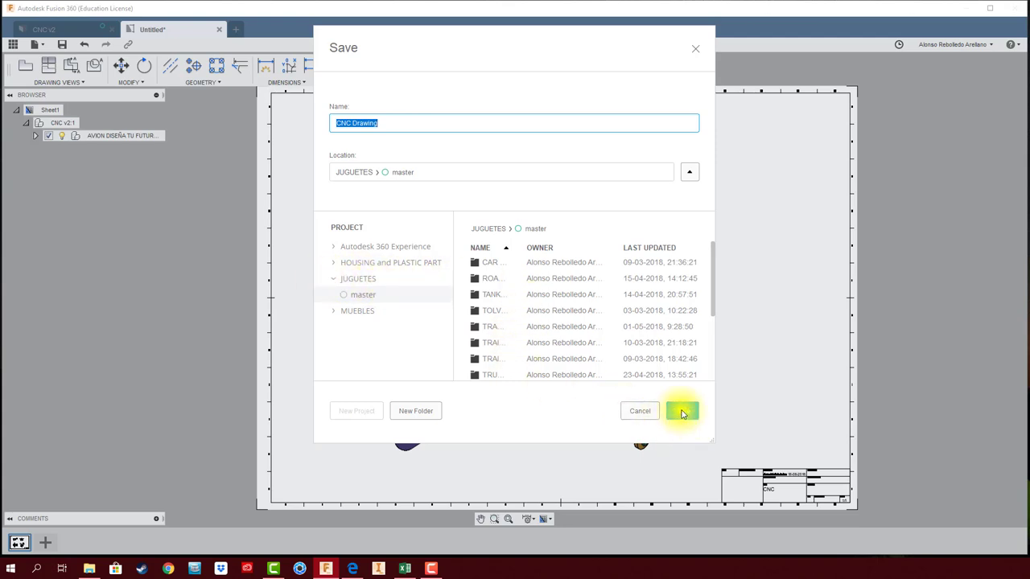
left_click(682, 412)
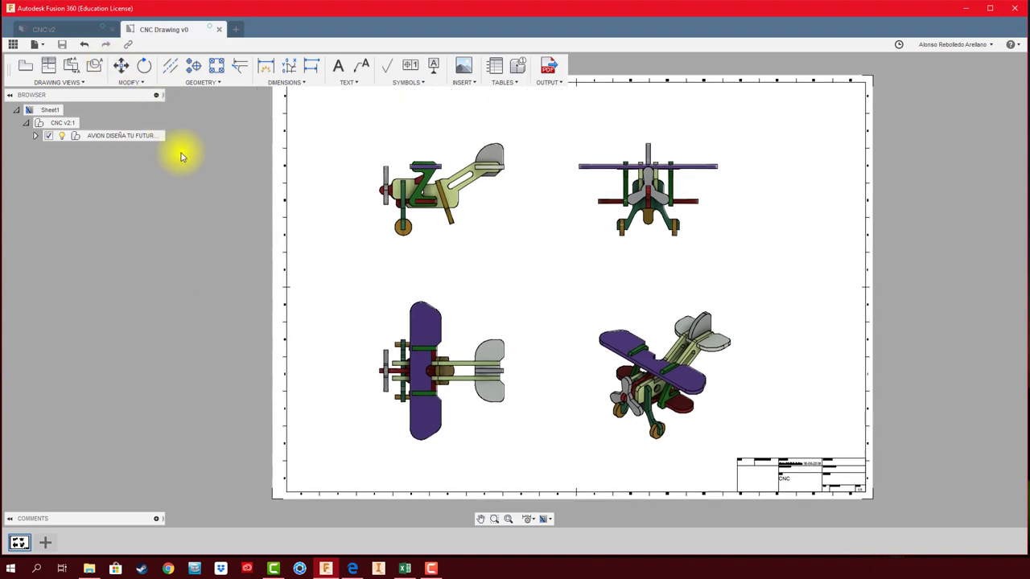
Show the Data Panel listing CNC Drawing among the JUGUETES files.
left_click(15, 46)
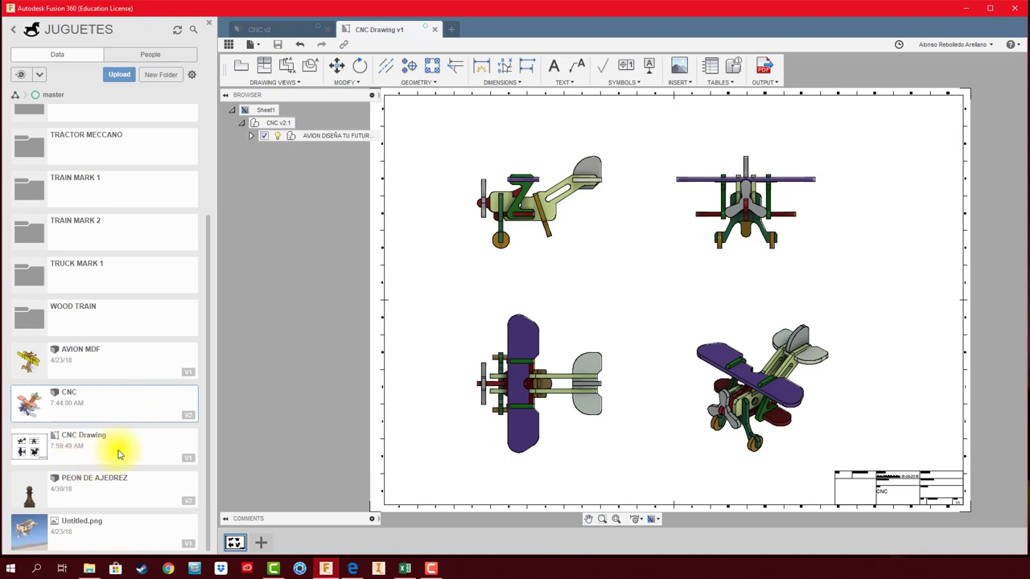
middle_click_drag(335, 434, 292, 439)
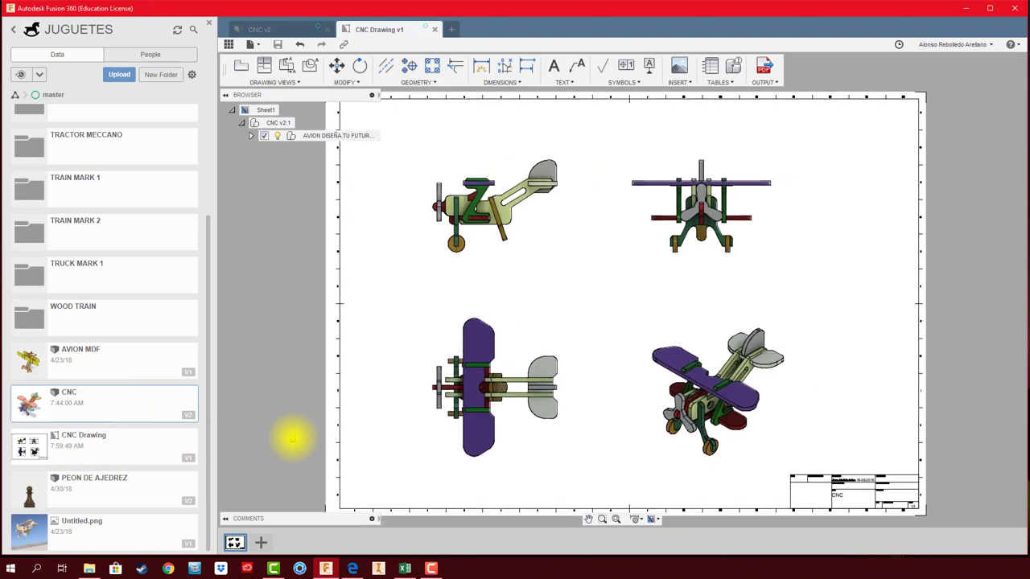